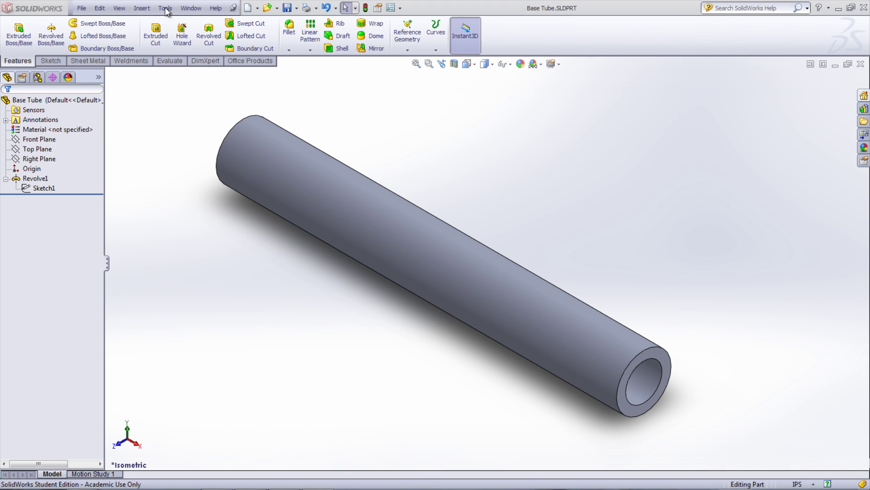
In the Equations manager's Dimension View, rename the 1.50 in diameter dimension 'Outer Dia' and rebuild
click(165, 8)
click(189, 354)
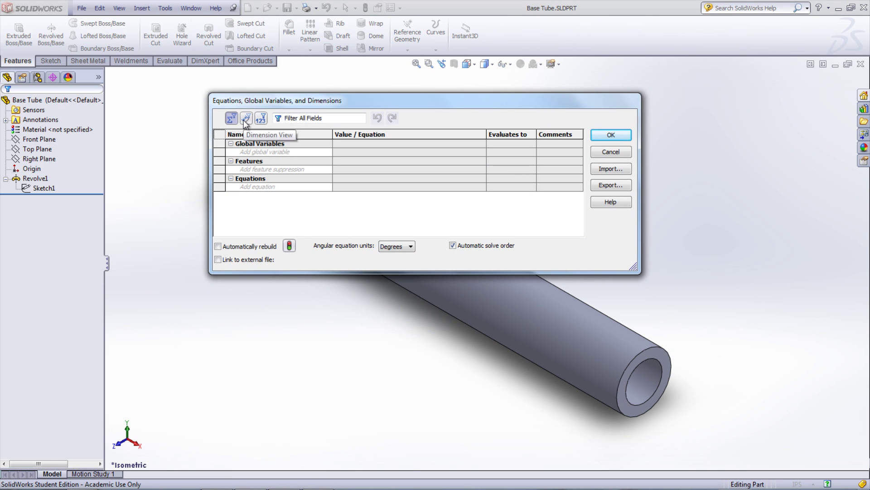
click(245, 119)
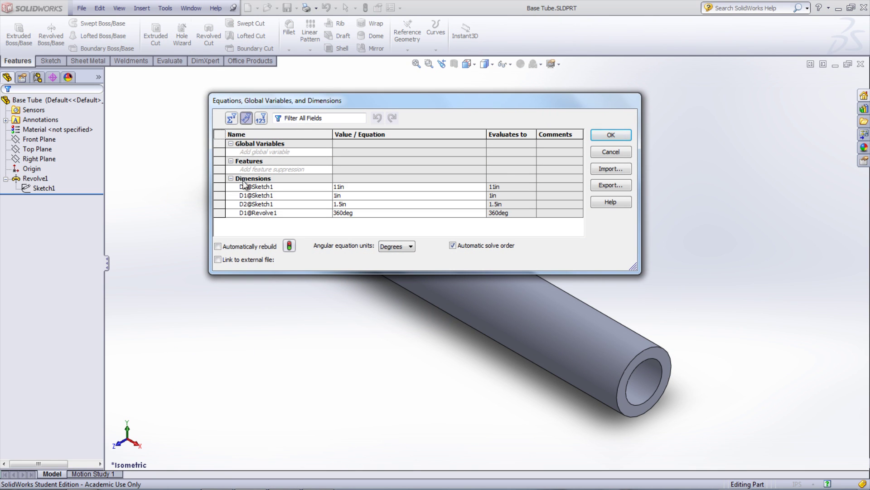
double_click(245, 188)
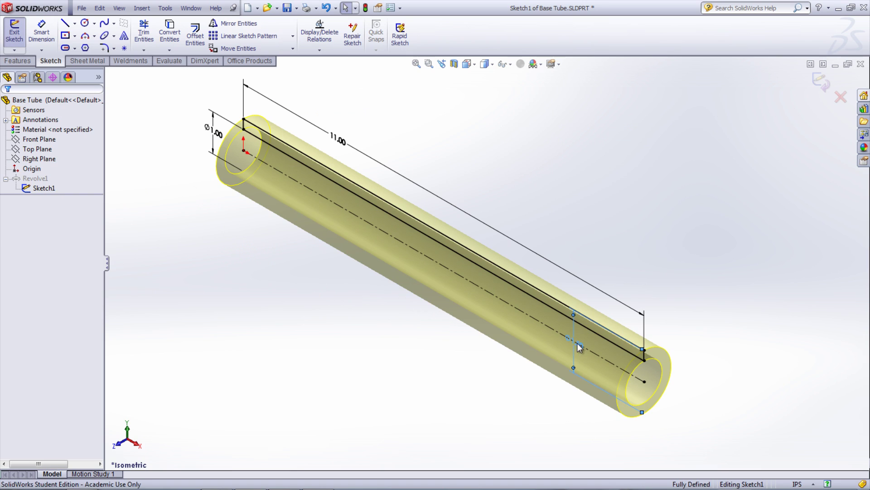
click(579, 347)
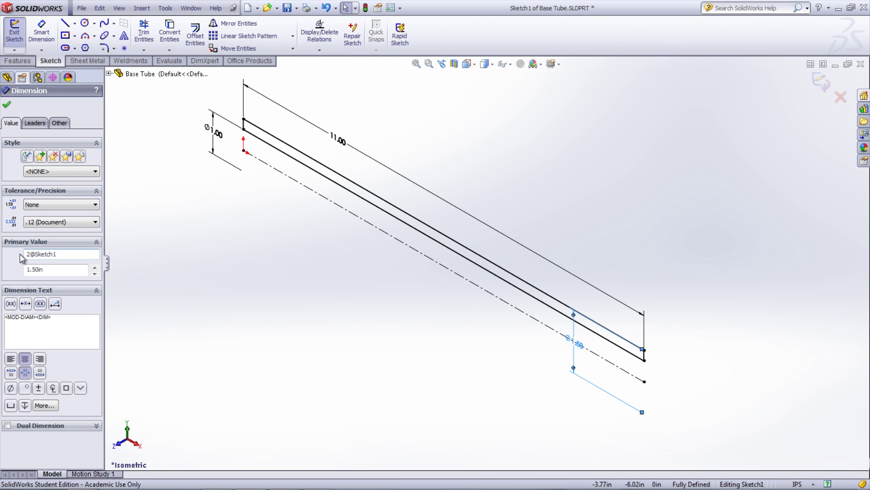
text(Outer Dia.)
key(Return)
key(ctrl+b)
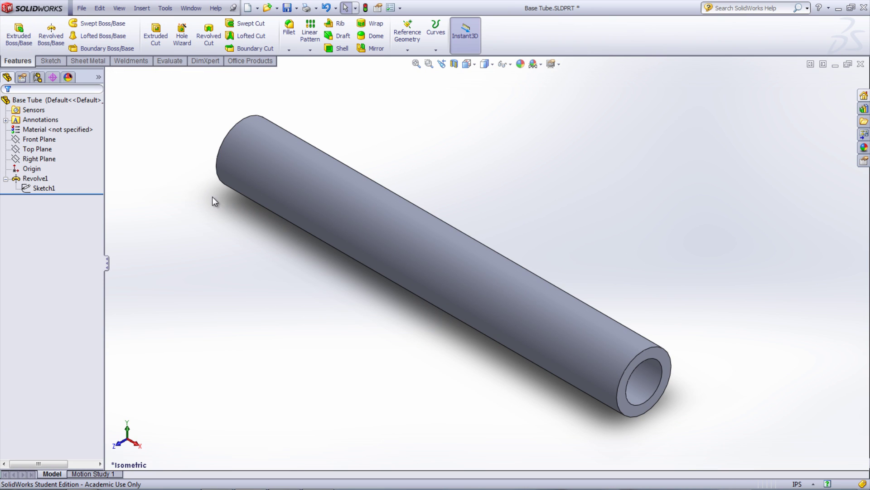
click(142, 8)
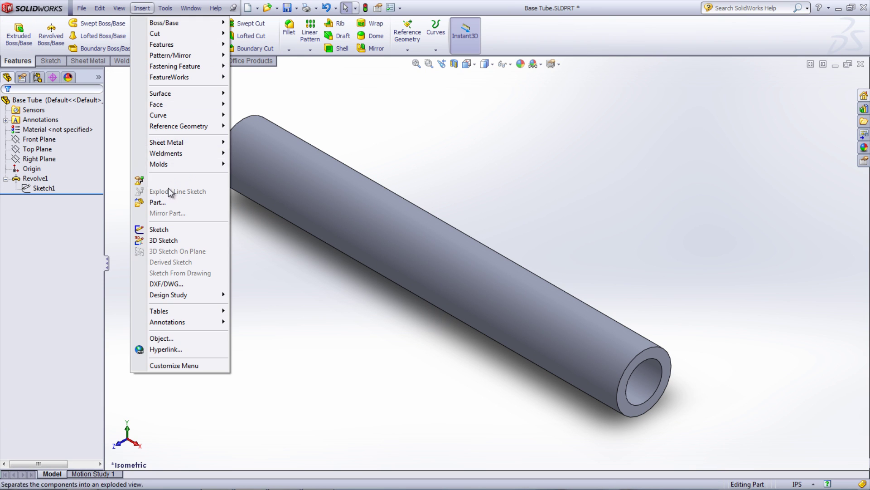
Auto-create a design table with Length, Inner Dia., Outer Dia. and D1@Revolve1 (11, 1, 1.5, 360)
mouse_move(192, 310)
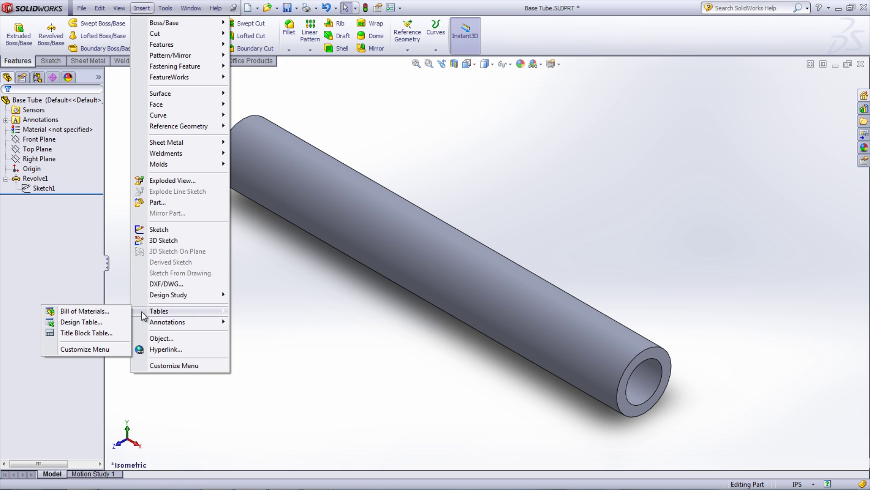
click(102, 322)
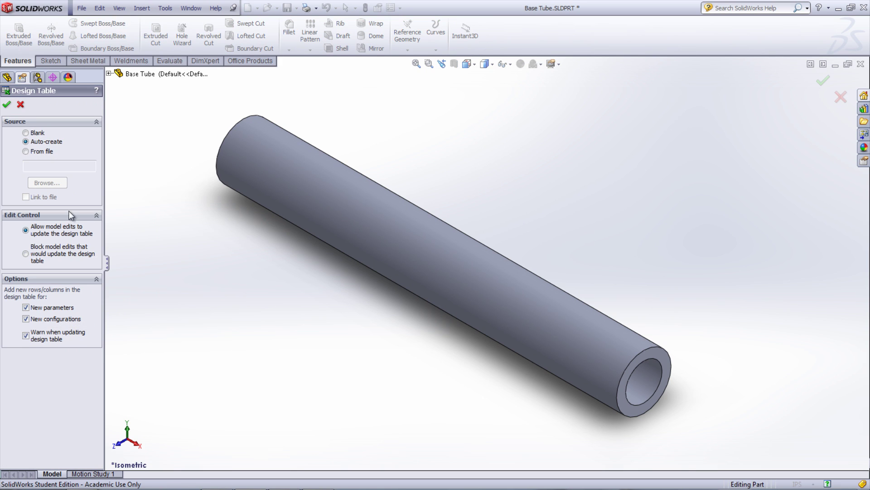
click(7, 105)
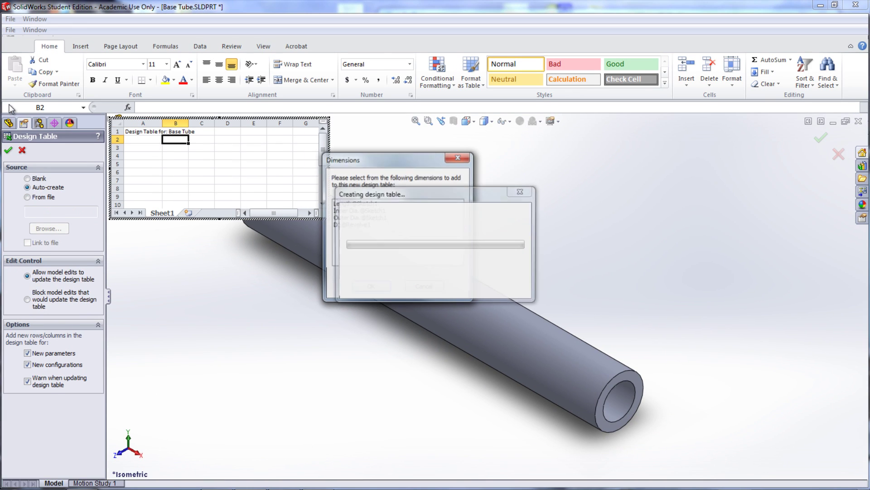
click(353, 205)
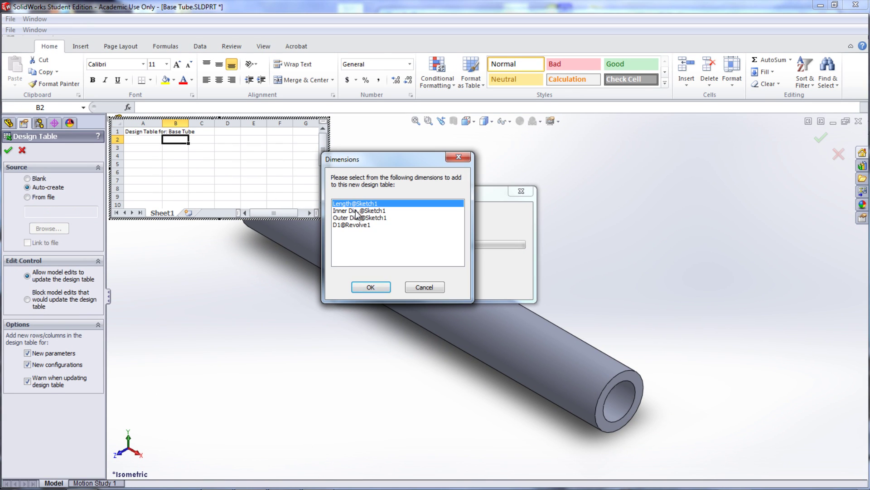
shift+click(362, 226)
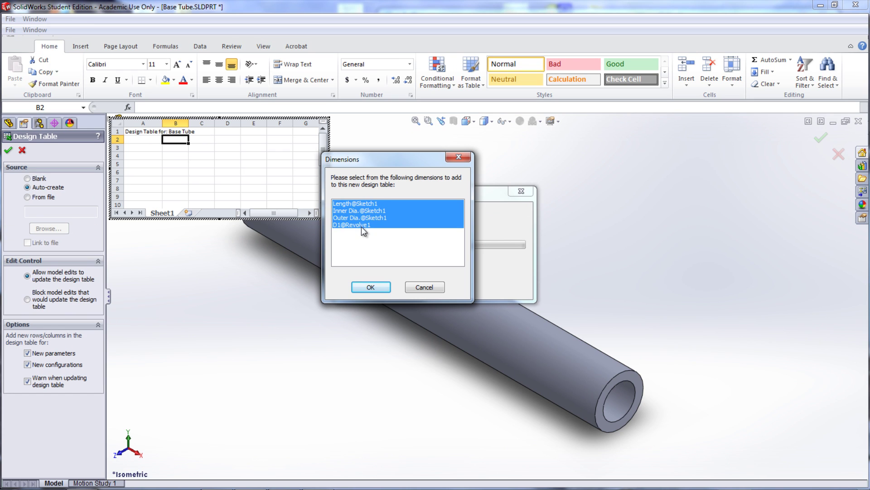
click(371, 287)
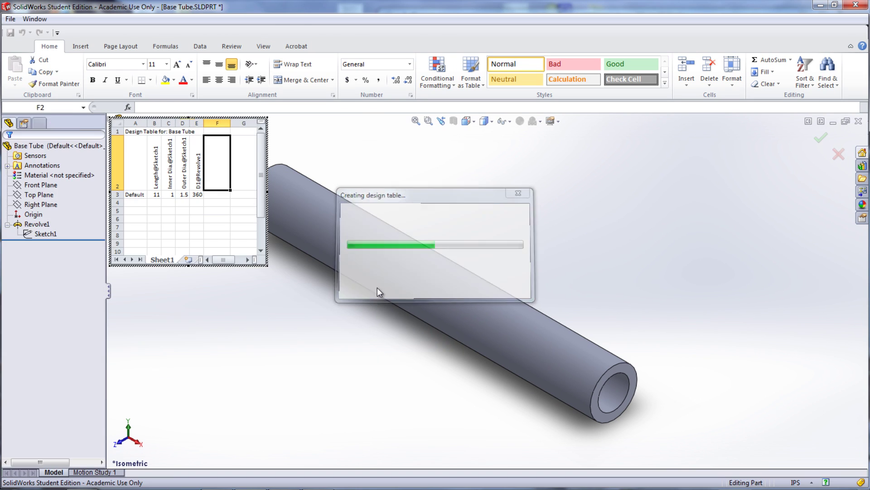
click(379, 334)
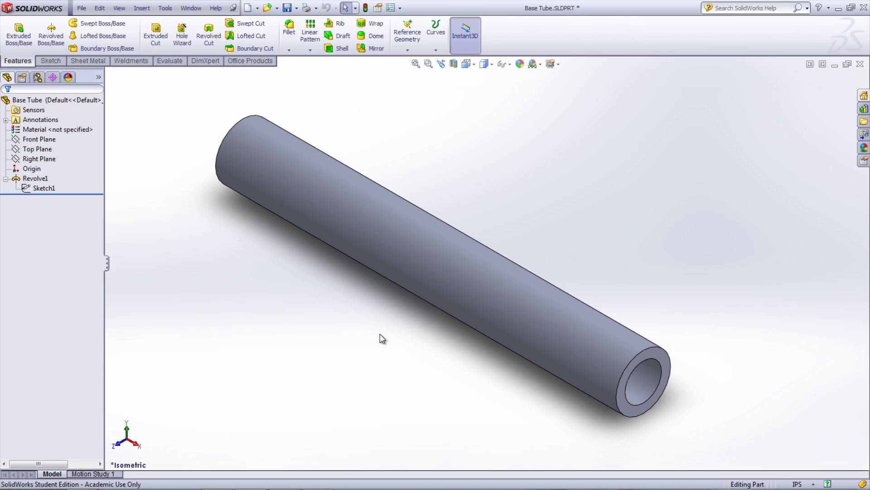
Open the Design Table from the ConfigurationManager in a new Excel window and enlarge the worksheet
click(38, 77)
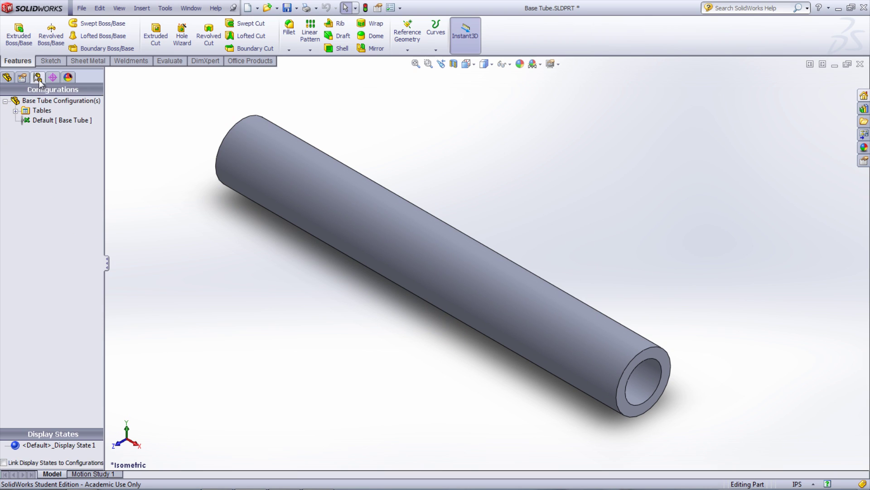
click(16, 111)
right_click(42, 120)
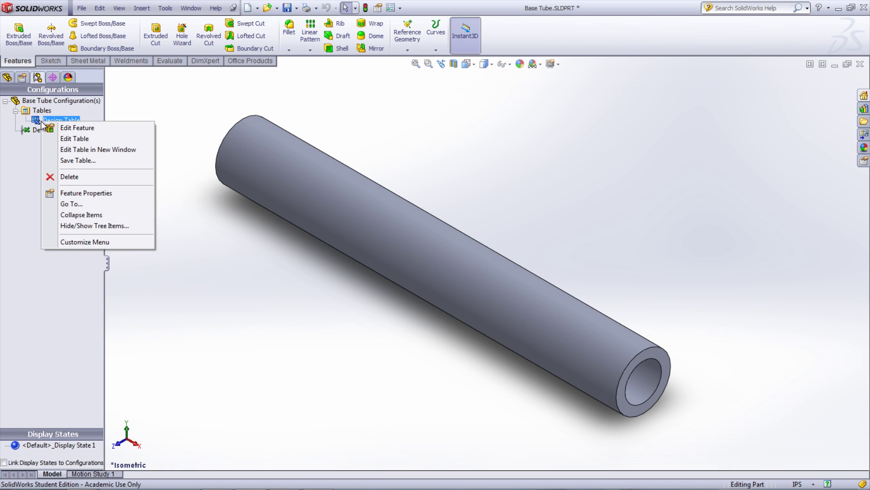
click(74, 150)
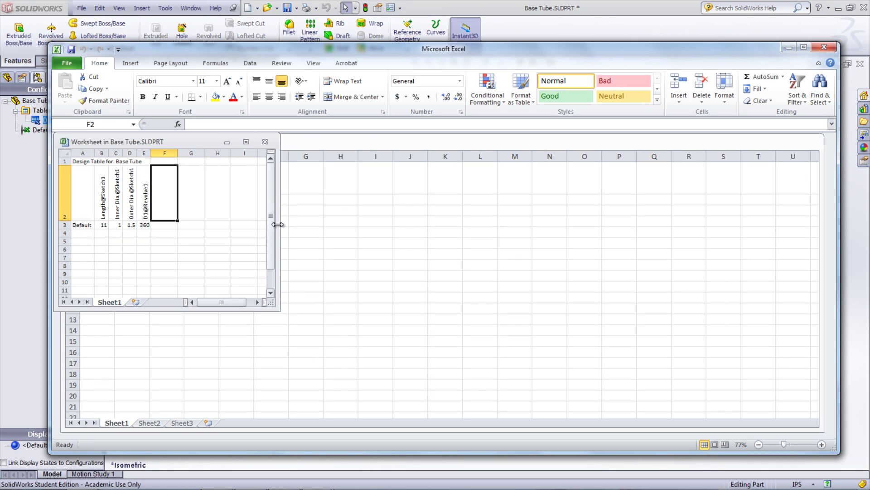
drag(280, 223, 497, 224)
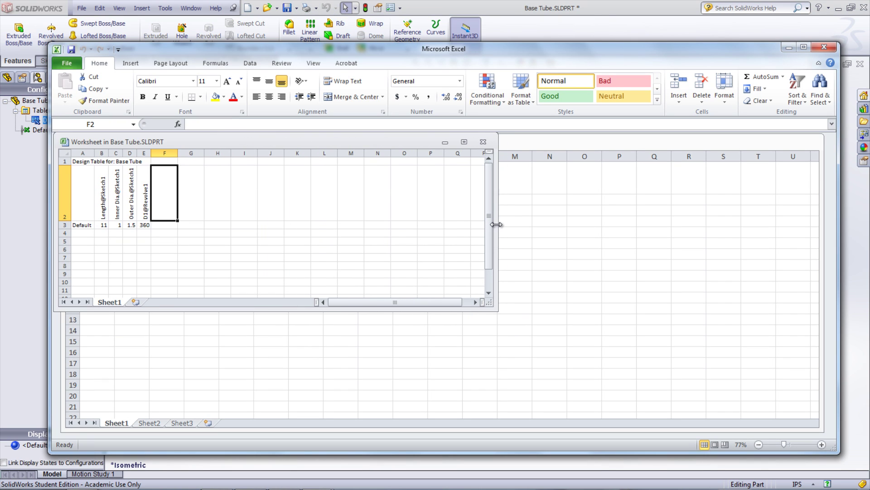
click(804, 46)
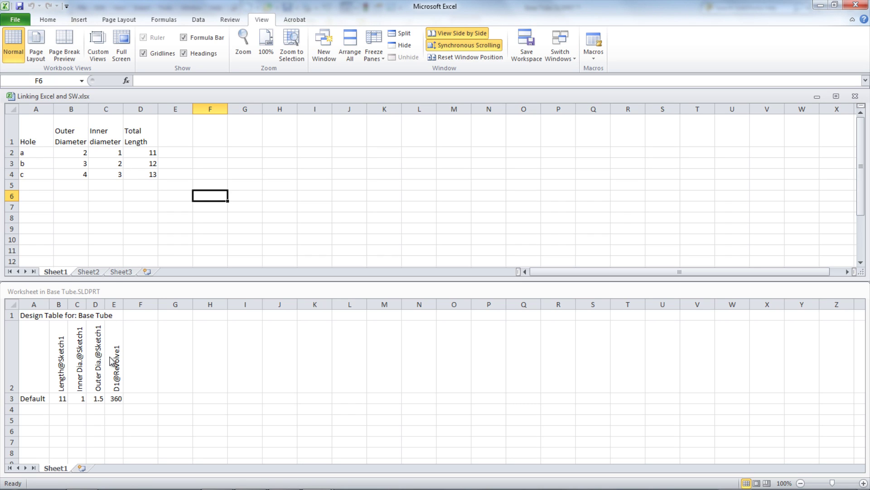
Link design-table cell B3 to D4 of Linking Excel and SW.xlsx (reads 13), then close the worksheet
click(66, 398)
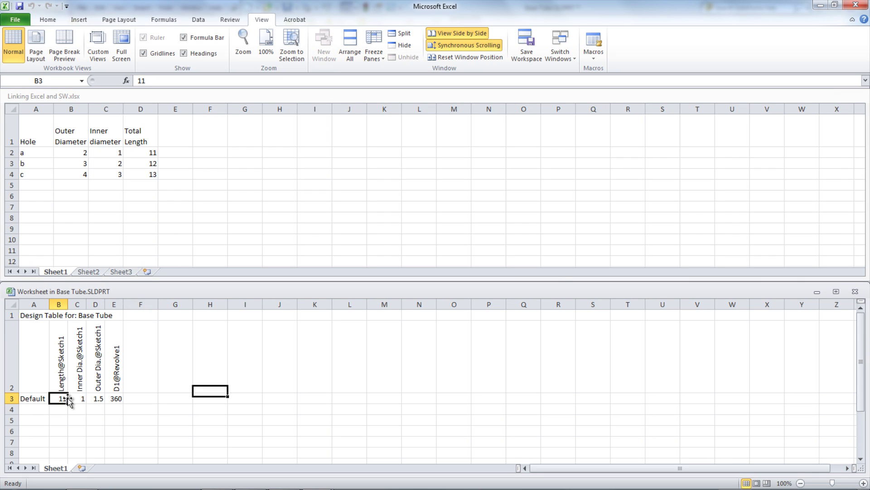
text(=)
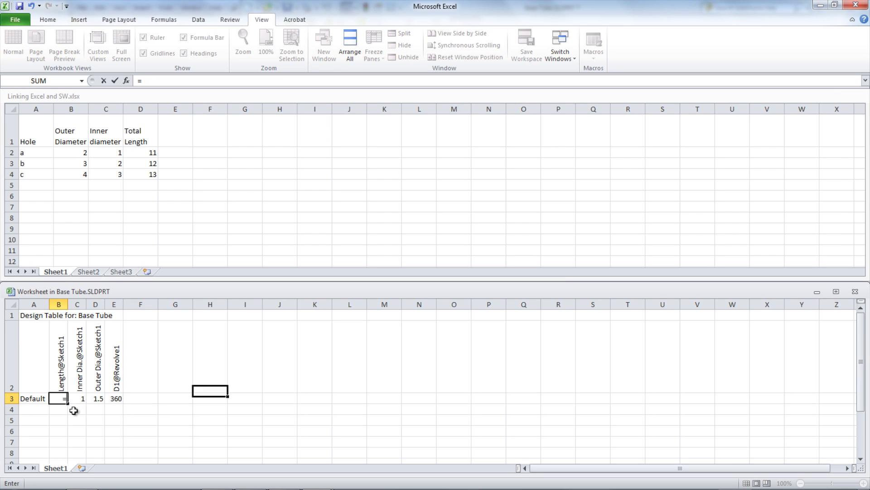
click(151, 174)
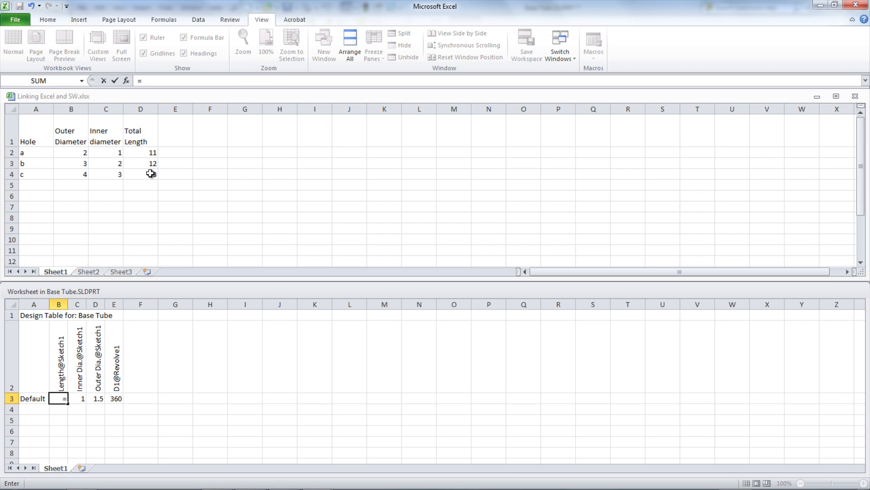
click(150, 174)
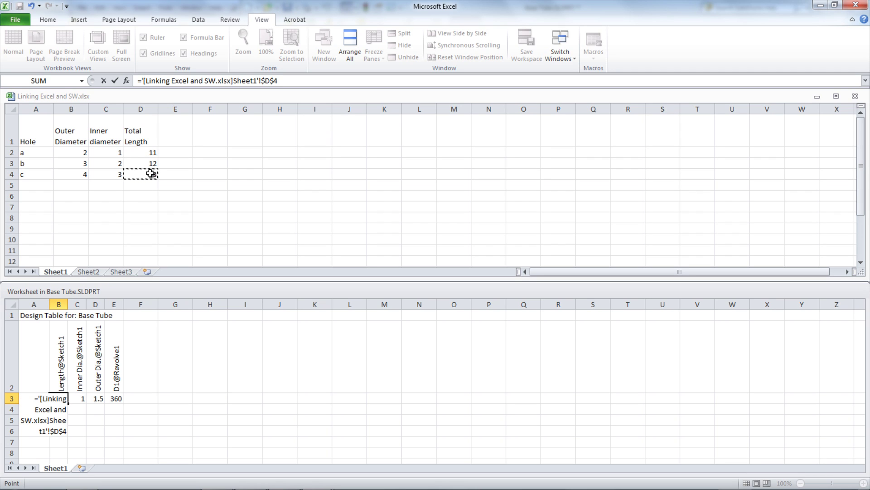
key(Return)
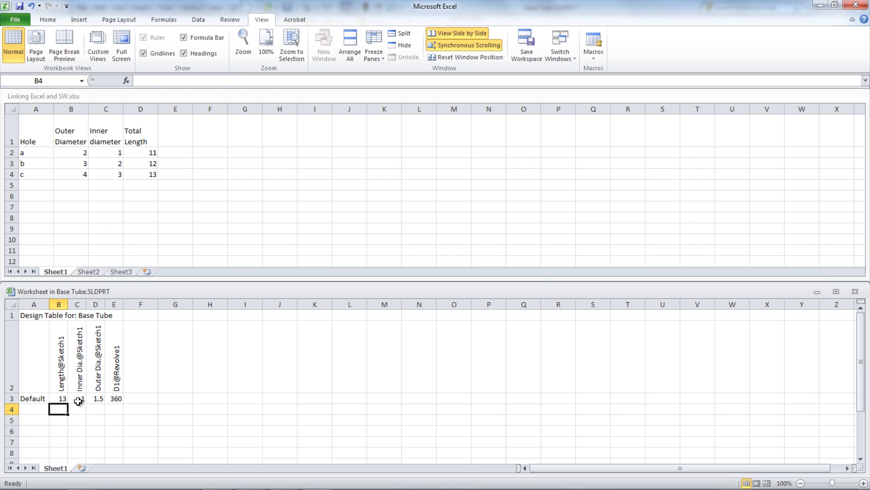
click(855, 291)
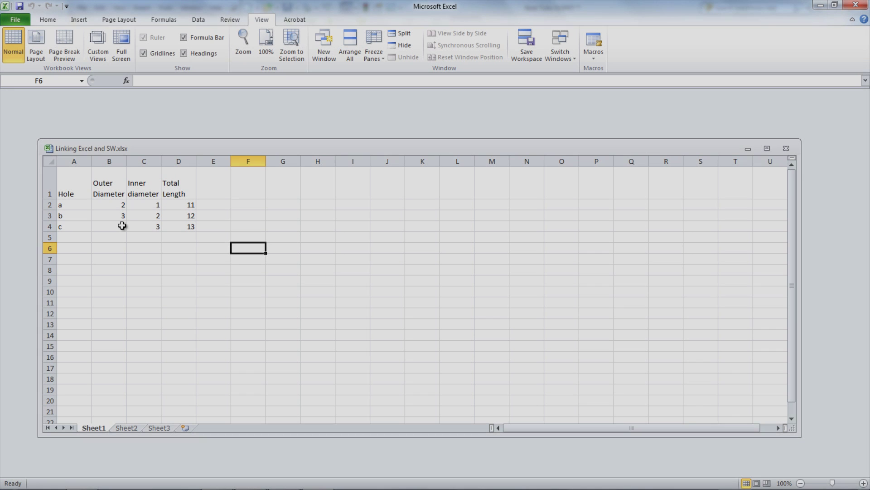
Enter Outer Diameter 3.5 and Inner diameter 2.5 for hole c in the linking workbook
click(122, 226)
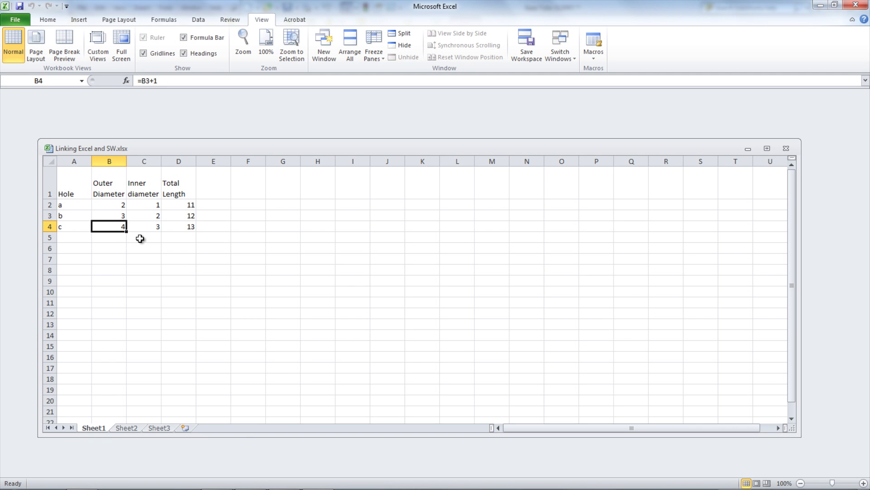
text(3.5)
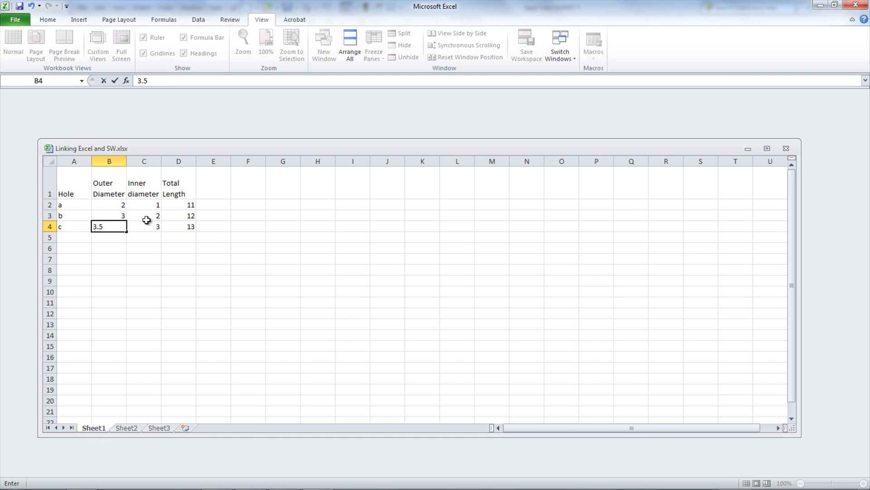
click(150, 223)
text(2.5)
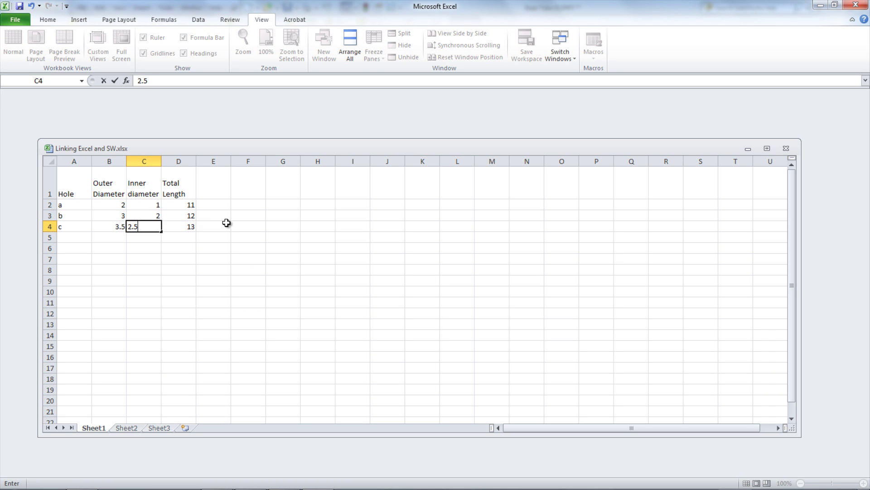
click(194, 226)
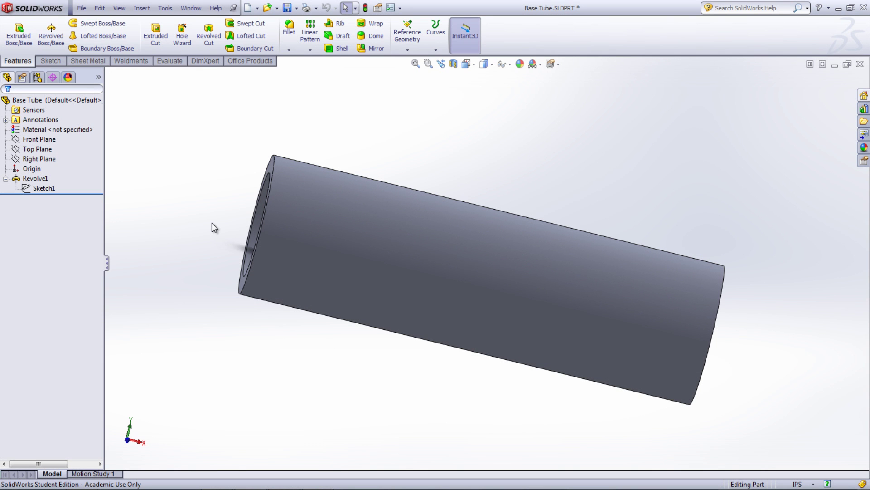
click(38, 77)
Refresh the design table to Length 15, Inner Dia. 2.5, Outer Dia. 3.5 and rebuild the tube
right_click(47, 121)
click(63, 139)
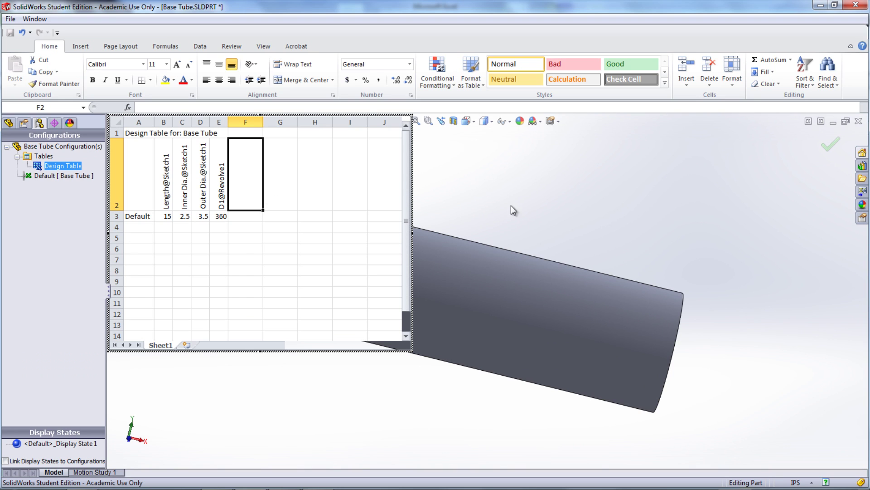
click(530, 206)
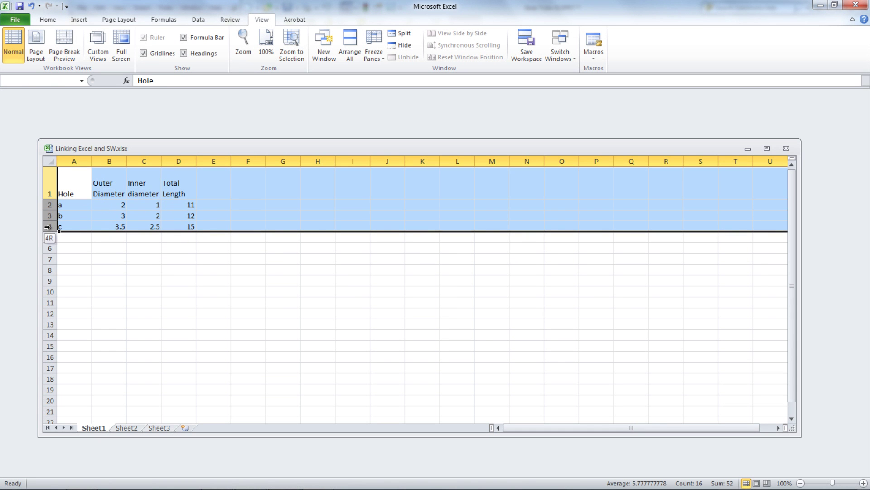
Copy rows 1–4 of Sheet1 holding the a, b and c hole sizes
drag(48, 226, 47, 227)
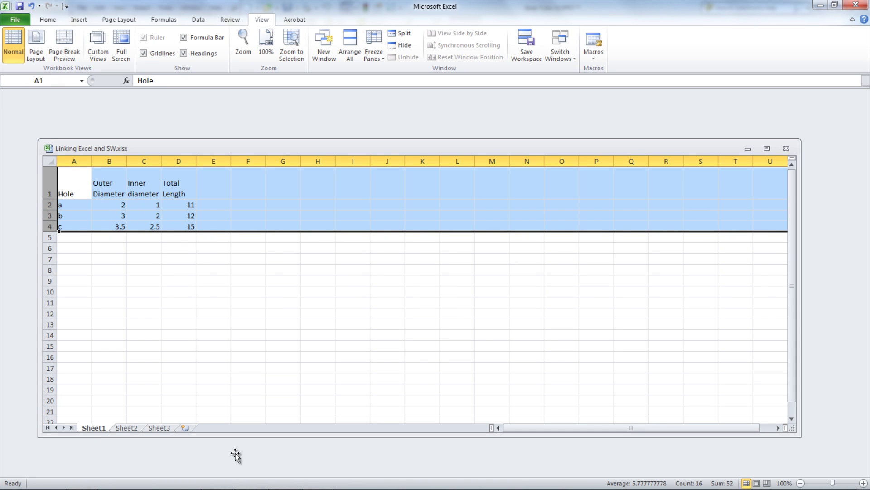
right_click(52, 226)
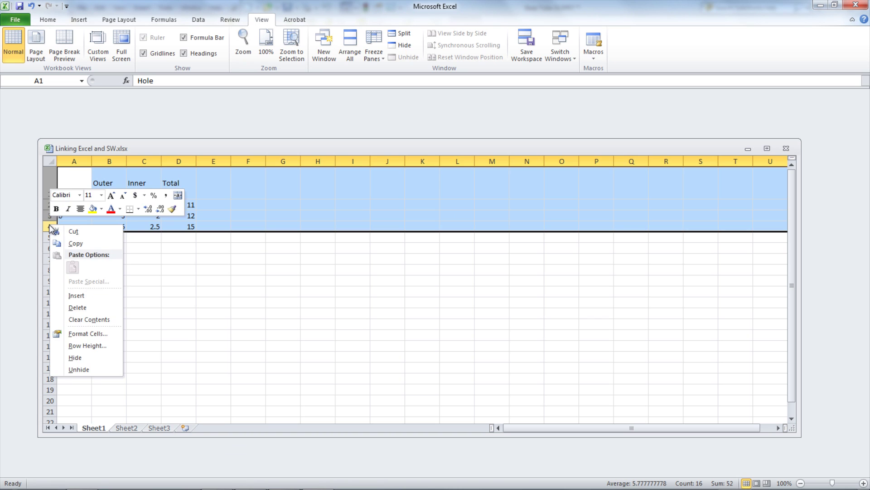
click(87, 244)
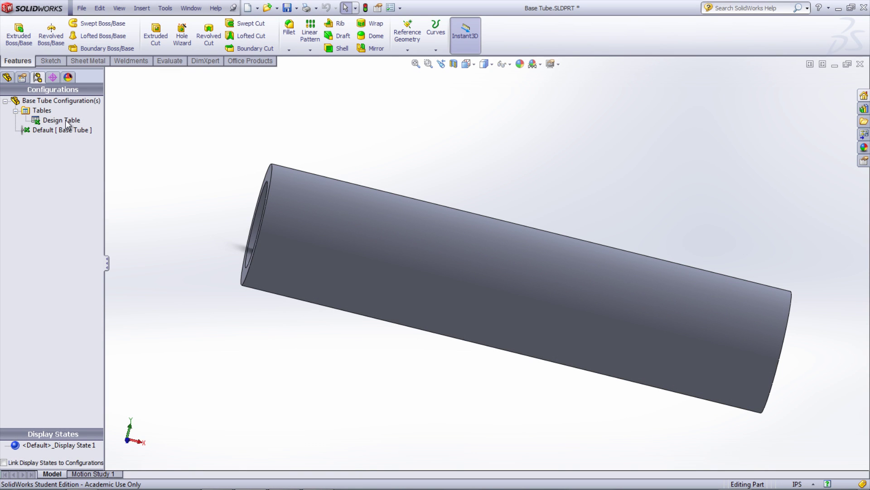
Insert the copied Hole table at row 5 of the design table worksheet and widen columns B–D
right_click(67, 121)
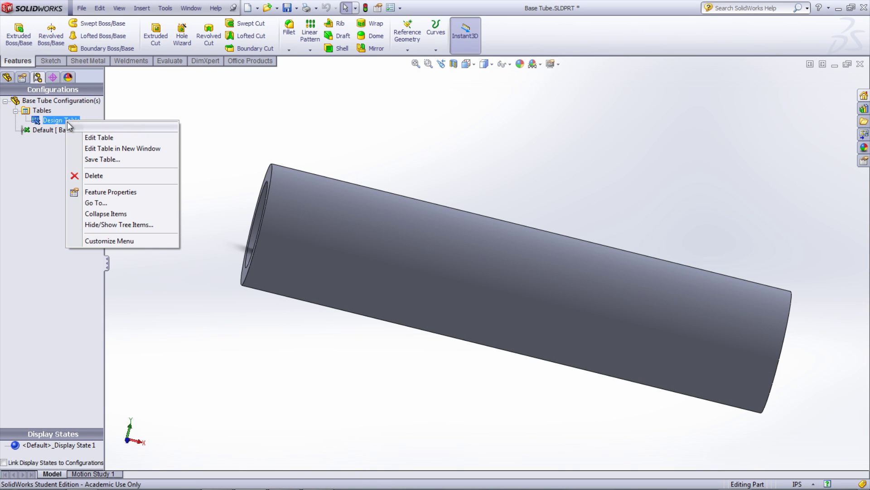
click(96, 148)
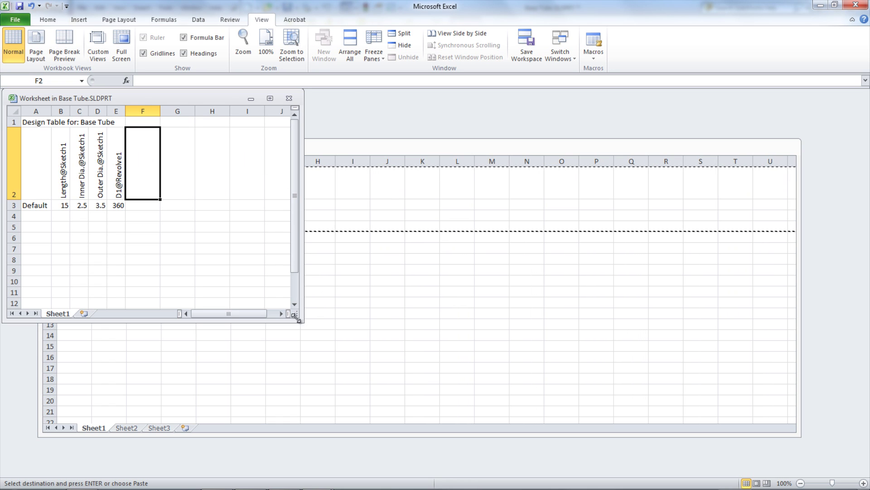
drag(298, 318, 599, 409)
right_click(14, 226)
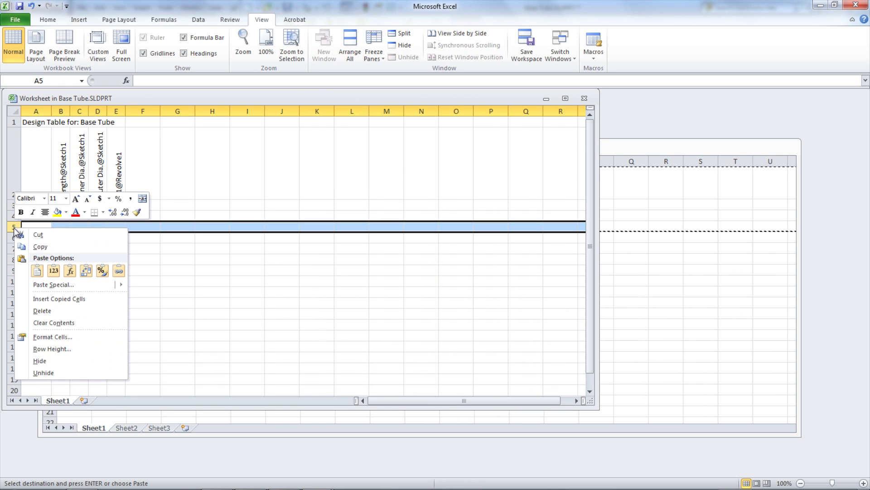
click(62, 299)
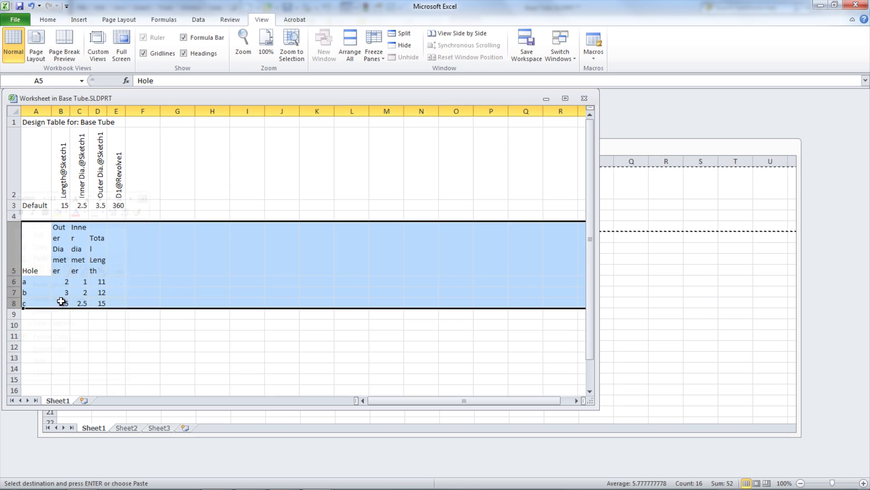
drag(69, 112, 163, 112)
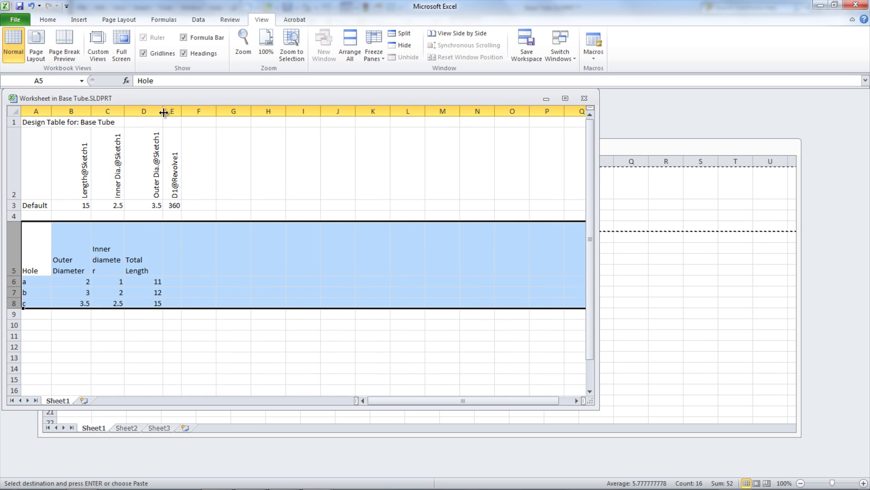
click(211, 346)
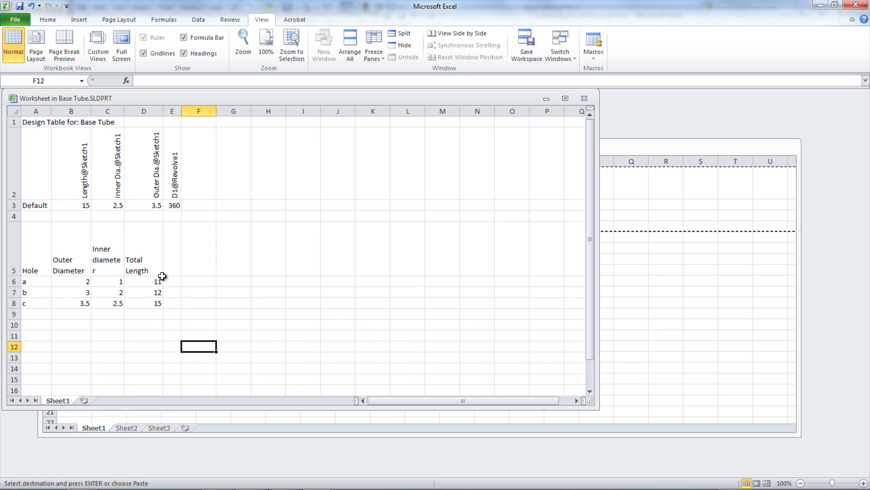
Link the Default row to row b with B3 =D7, C3 =C7 and D3 =B7
click(80, 206)
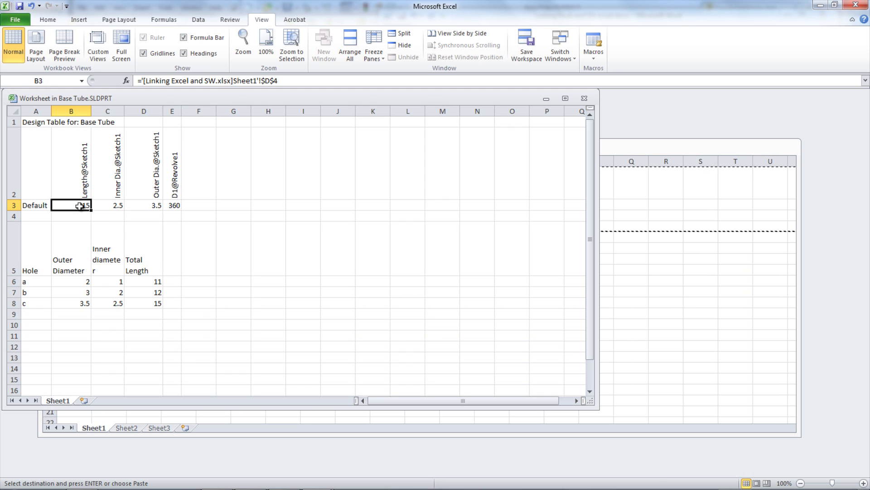
text(=)
click(158, 293)
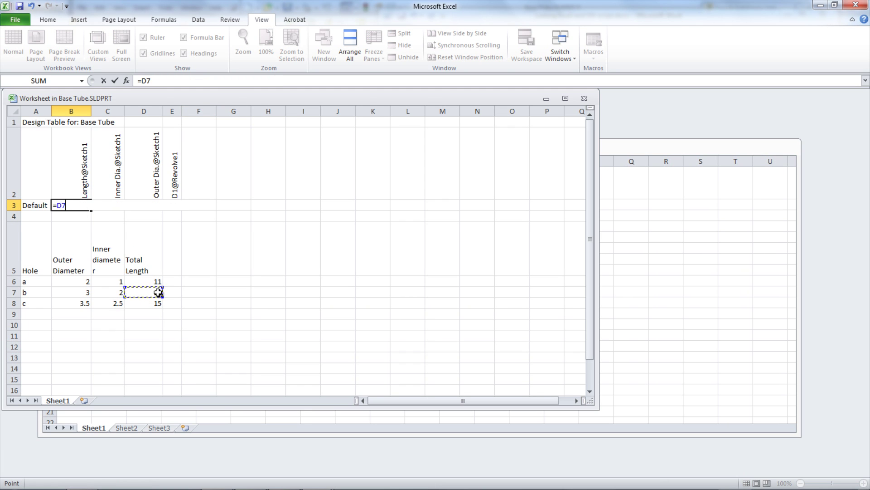
key(Return)
click(117, 203)
text(=)
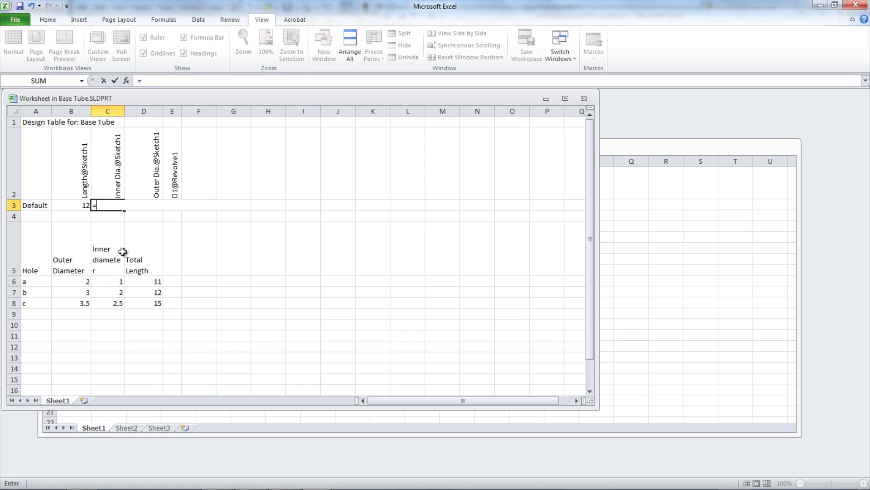
click(120, 291)
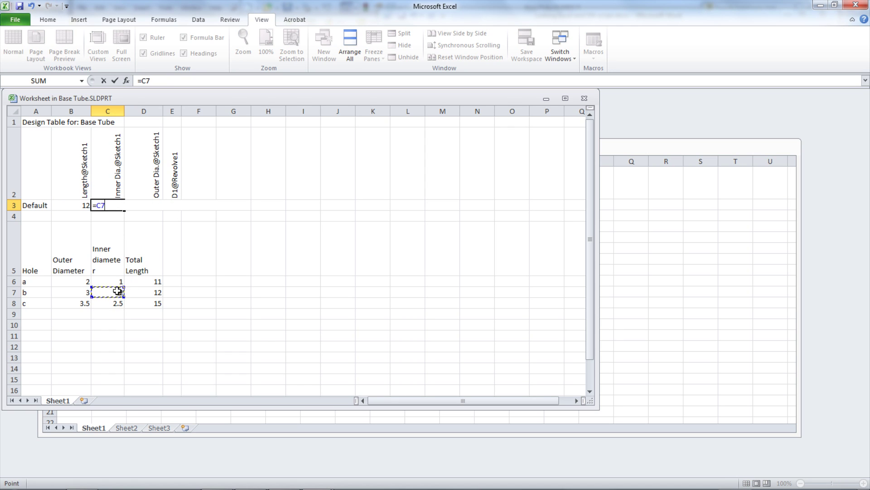
key(Return)
click(143, 208)
text(=)
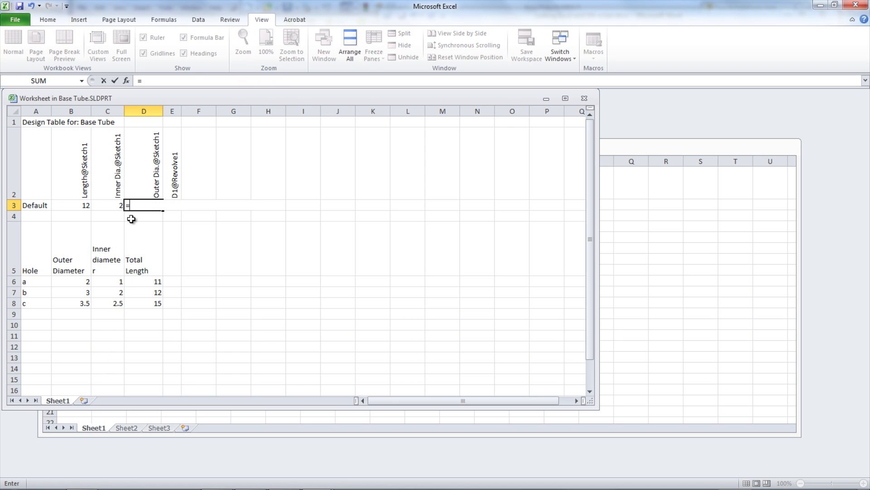
click(86, 291)
key(Return)
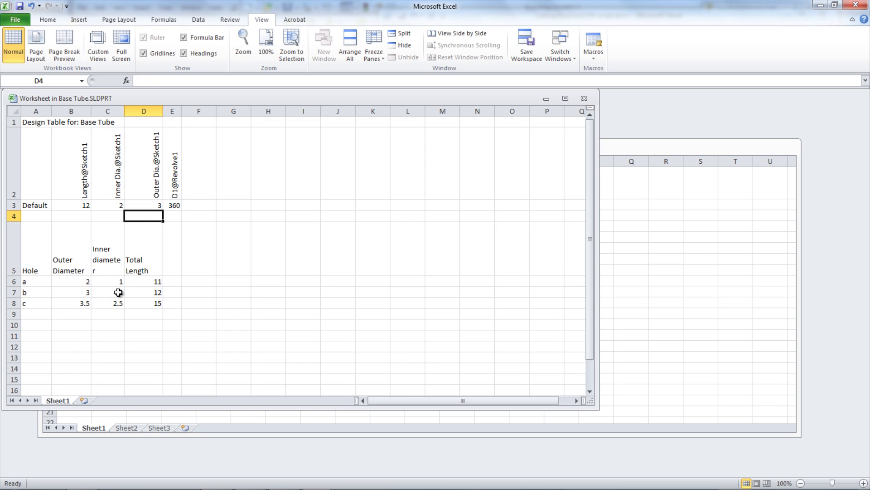
Change row b's inner diameter in C7 to 1.5 and close the worksheet
click(118, 293)
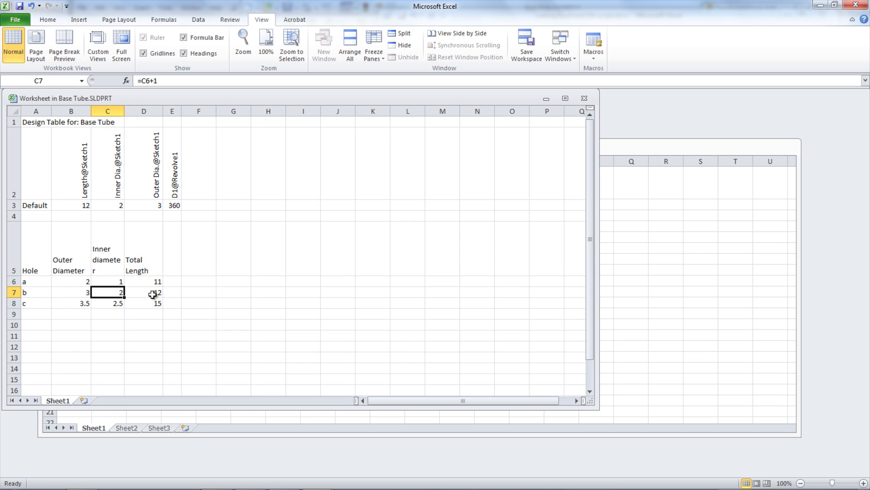
text(1.5)
key(Return)
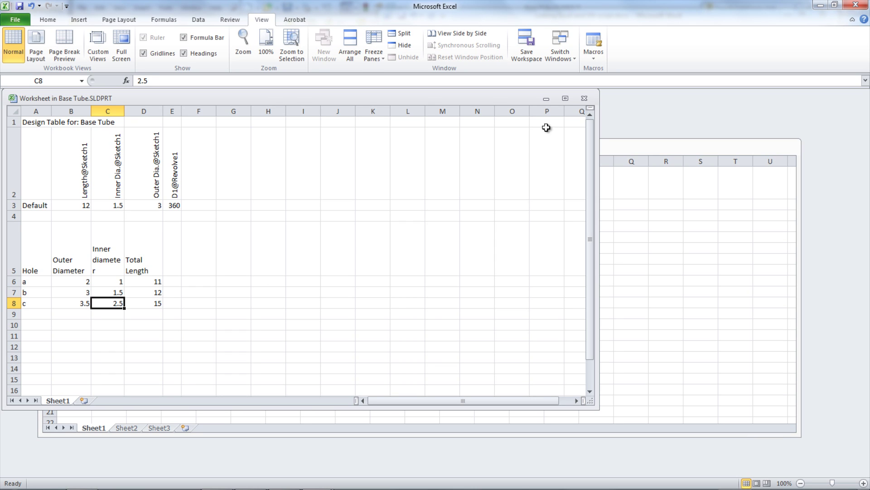
click(584, 97)
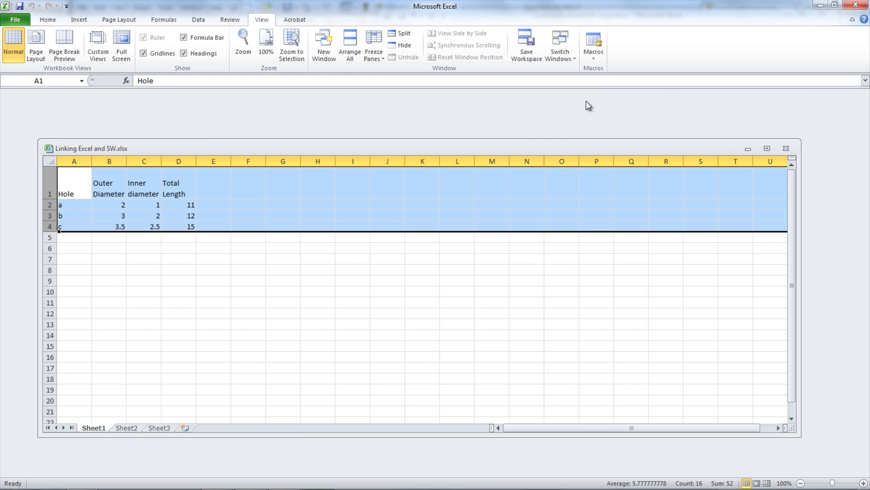
Reopen the design table in place, showing Default values 12, 1.5 and 3
click(550, 235)
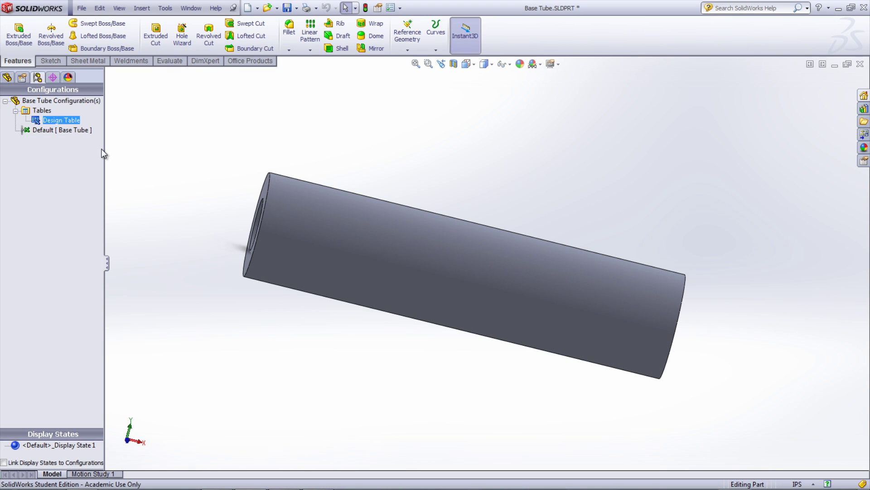
right_click(41, 118)
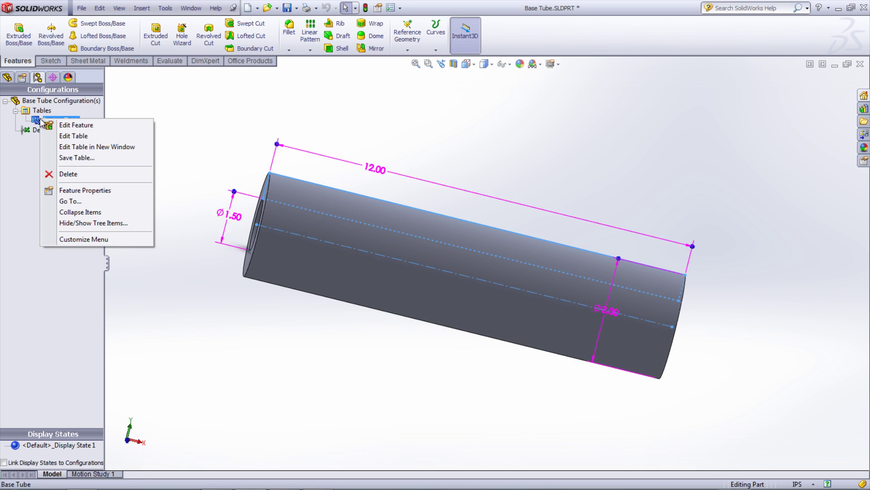
click(64, 139)
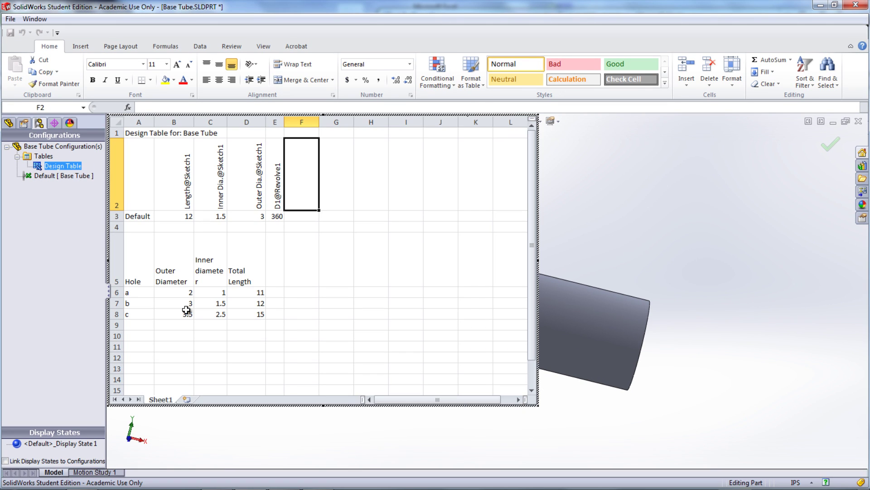
Shade row c's diameter inputs B8:C8 orange, then select the total-length cell D8
drag(186, 311, 211, 312)
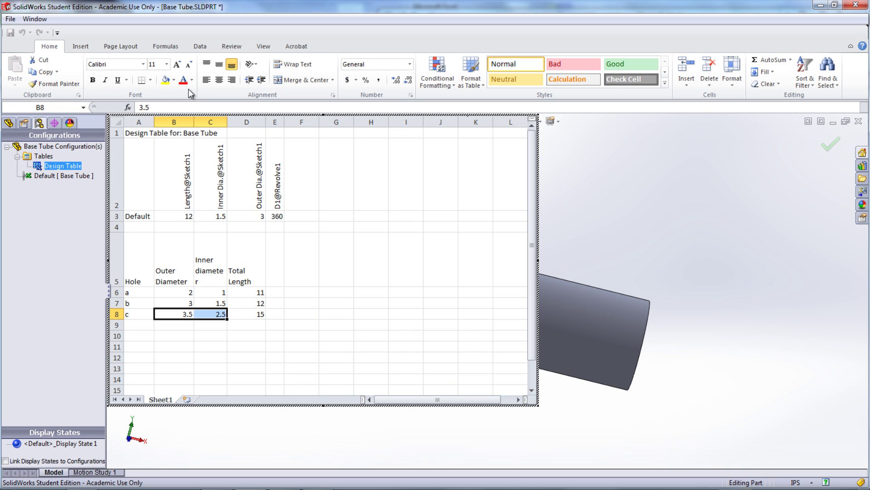
click(174, 80)
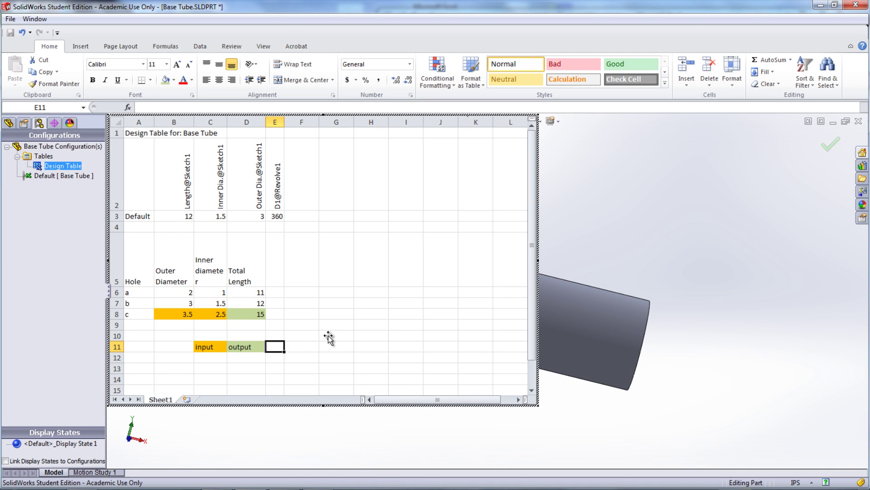
click(328, 335)
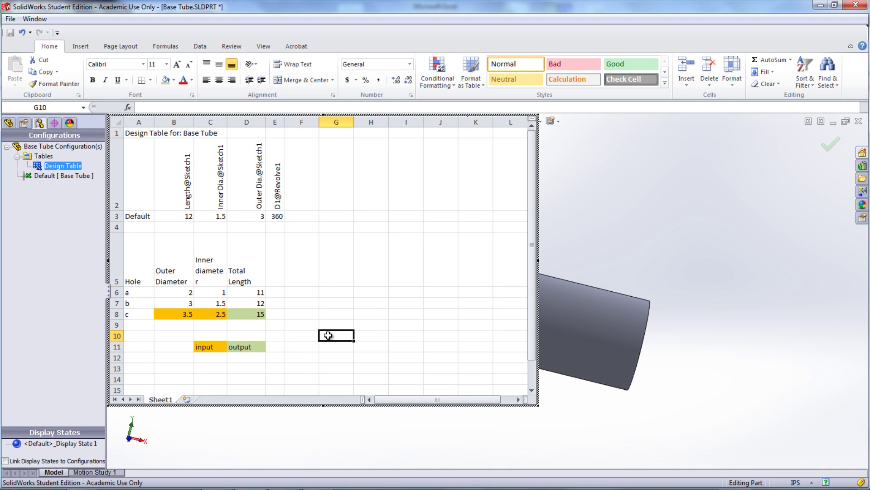
click(258, 313)
Re-enter D8's total-length formula so it still gives 15, then close the design table
click(160, 108)
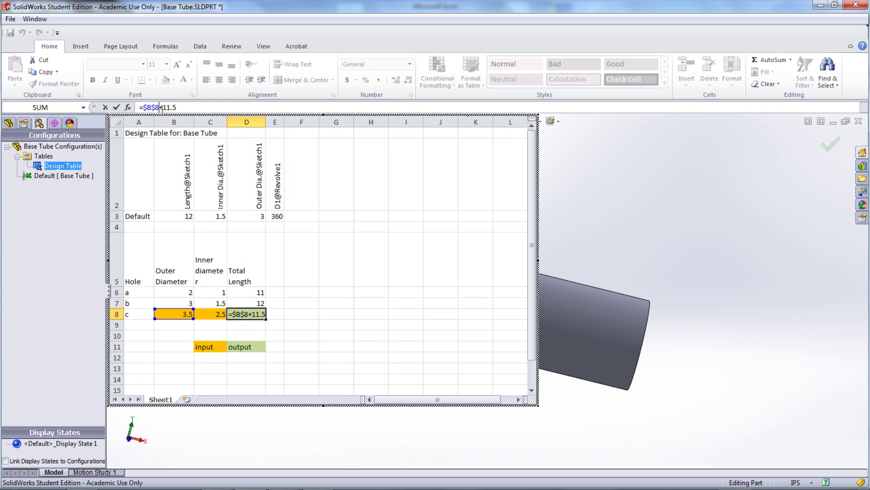
key(Return)
click(656, 225)
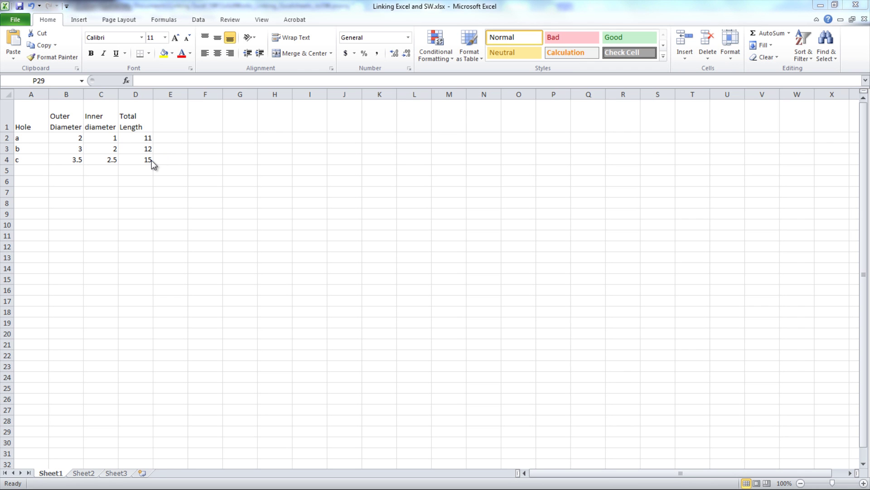
Replace every $ with nothing in the workbook, removing all six absolute-reference signs
click(144, 159)
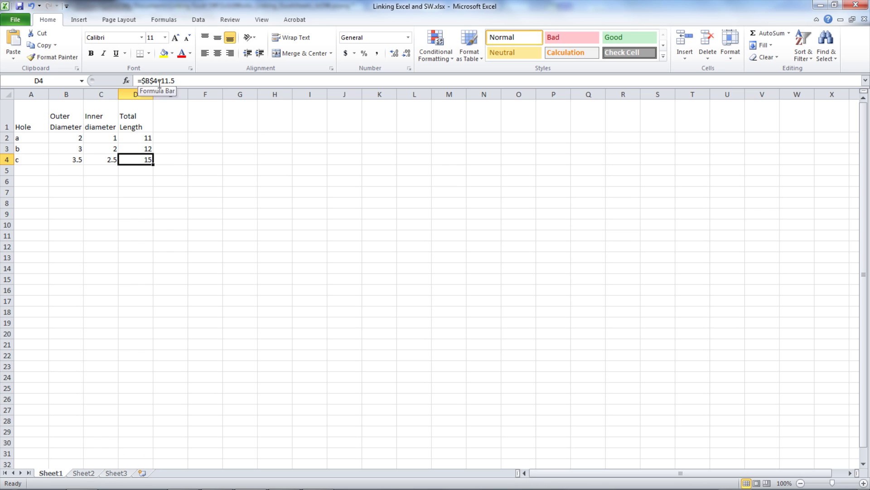
click(171, 158)
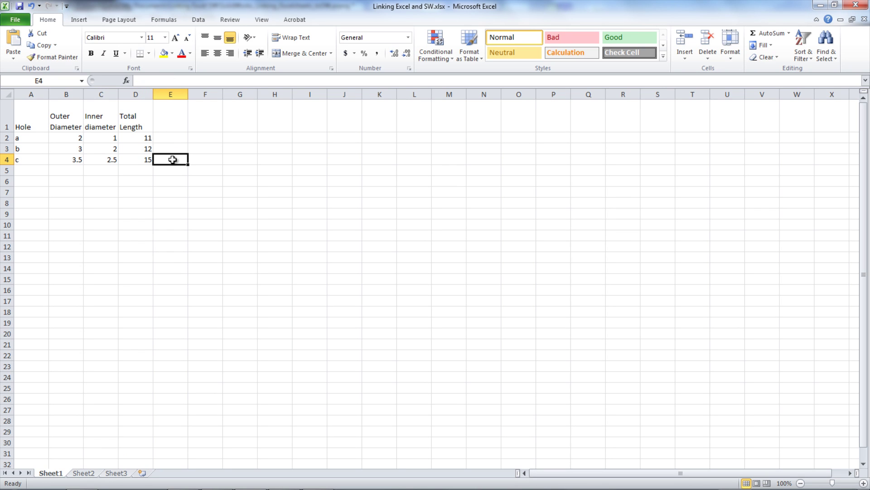
key(ctrl+f)
click(202, 245)
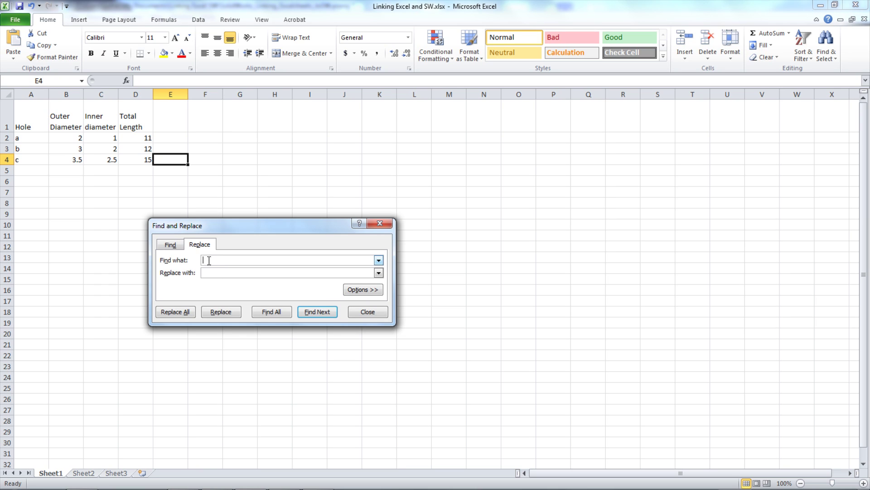
text($)
click(175, 312)
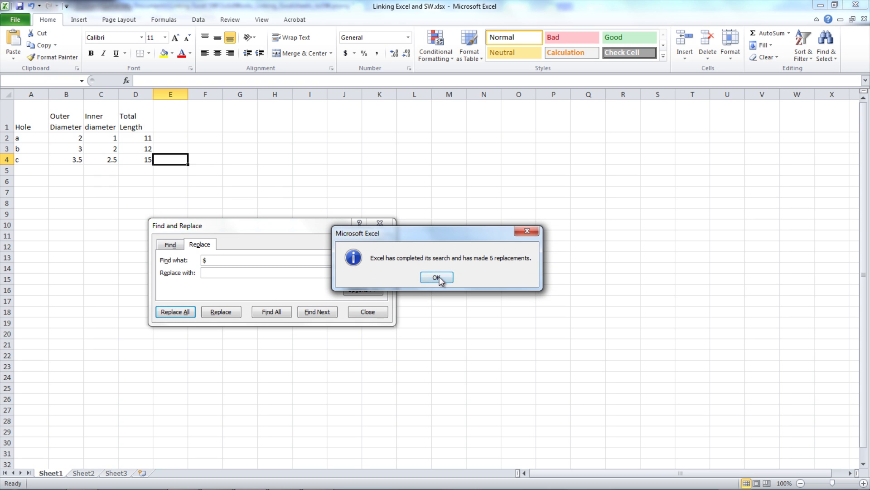
click(436, 277)
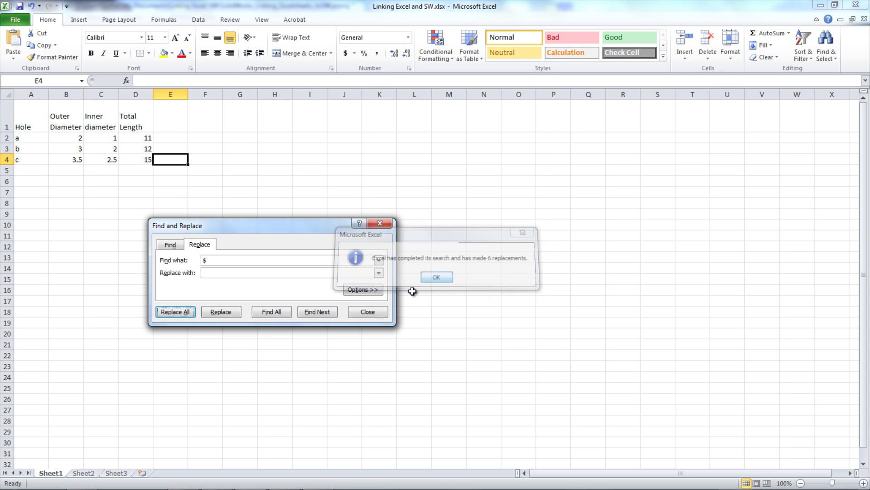
click(368, 312)
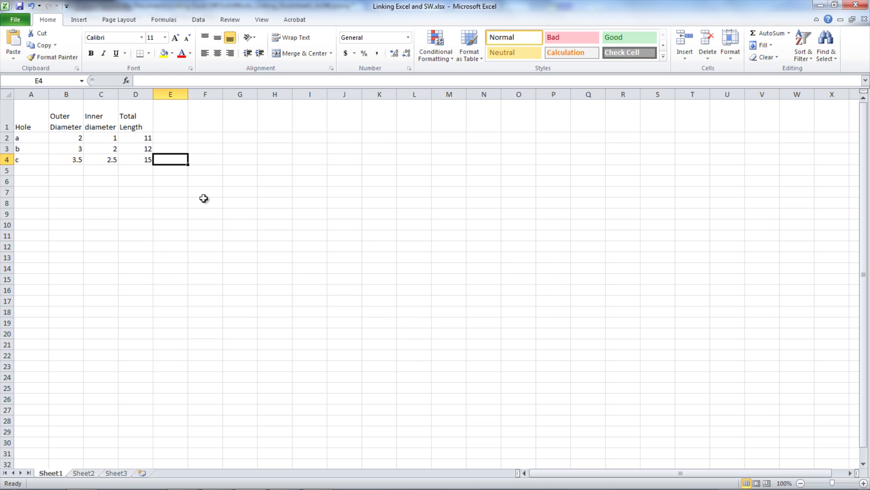
Check that D4's total-length formula now reads =B4+11.5
click(148, 159)
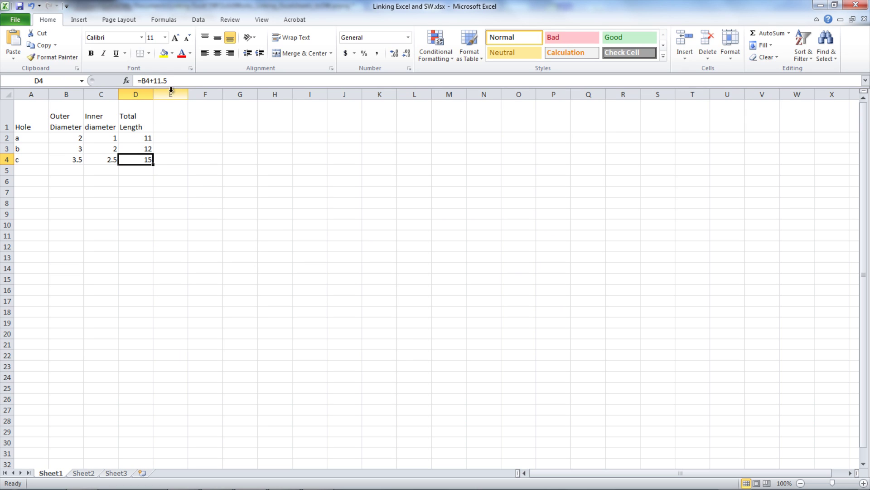